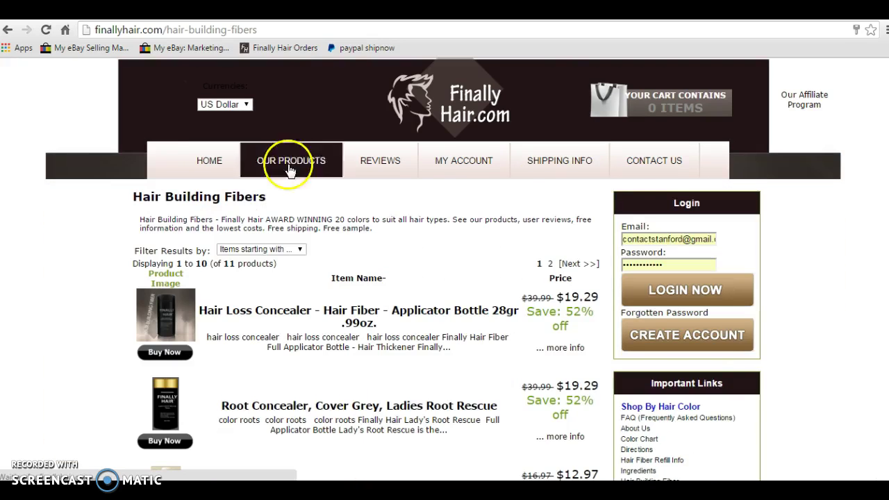
Scroll down the Hair Building Fibers list to see its 11 products and sale prices like $19.29.
{"action": "scroll", "coordinate": [445, 277], "scroll_direction": "down", "scroll_amount": 3}
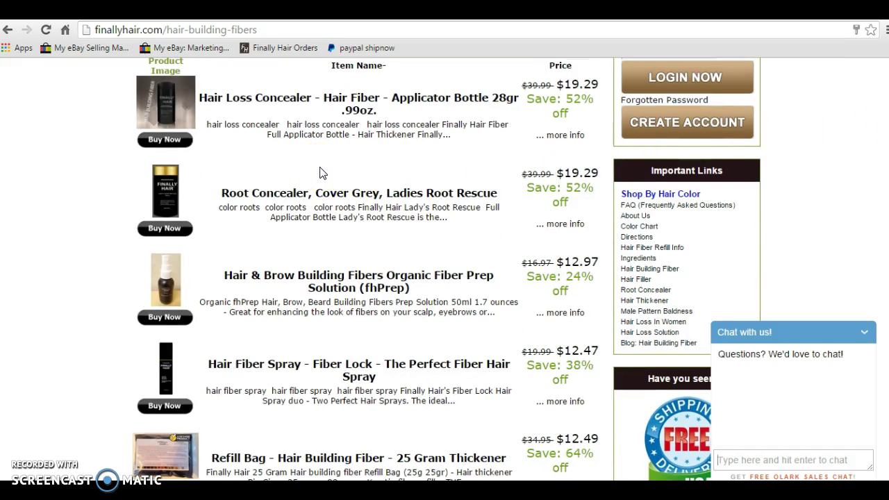
Open the Hair Loss Concealer 28gr applicator bottle page and show its 14 customer reviews.
{"action": "left_click", "coordinate": [370, 103]}
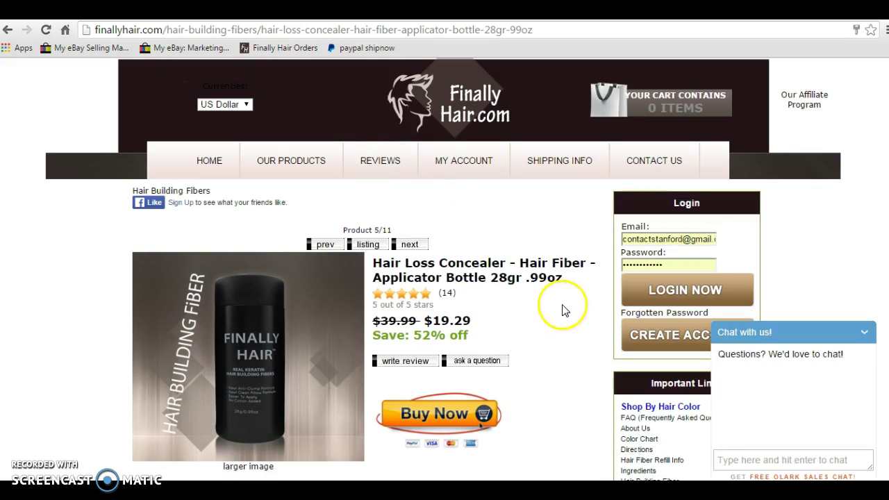
{"action": "scroll", "coordinate": [481, 424], "scroll_direction": "down", "scroll_amount": 5}
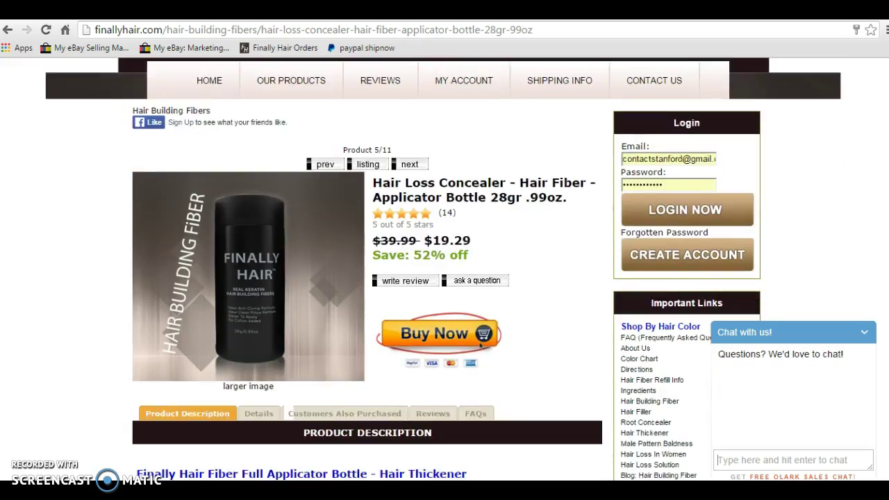
{"action": "scroll", "coordinate": [479, 103], "scroll_direction": "down", "scroll_amount": 4}
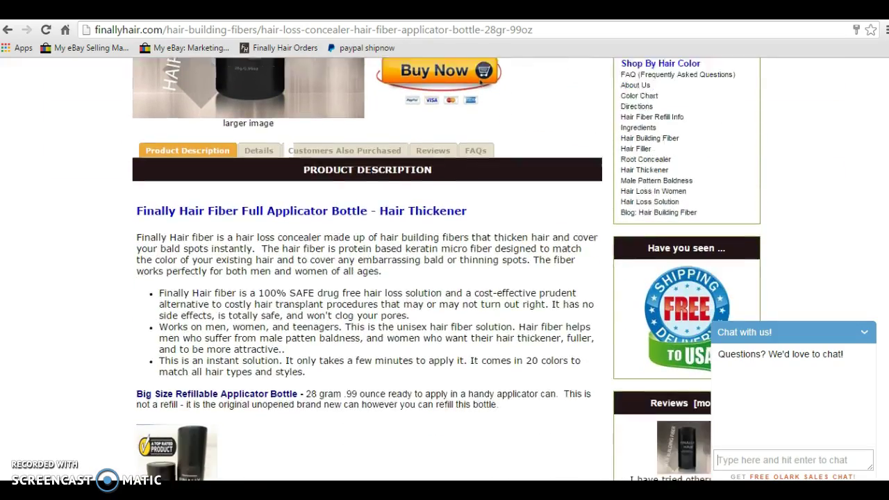
{"action": "scroll", "coordinate": [504, 169], "scroll_direction": "up", "scroll_amount": 4}
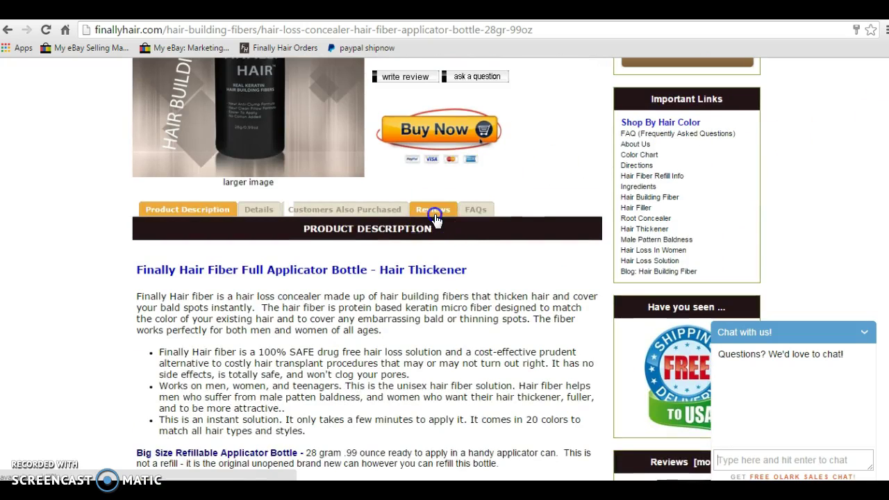
{"action": "left_click", "coordinate": [433, 211]}
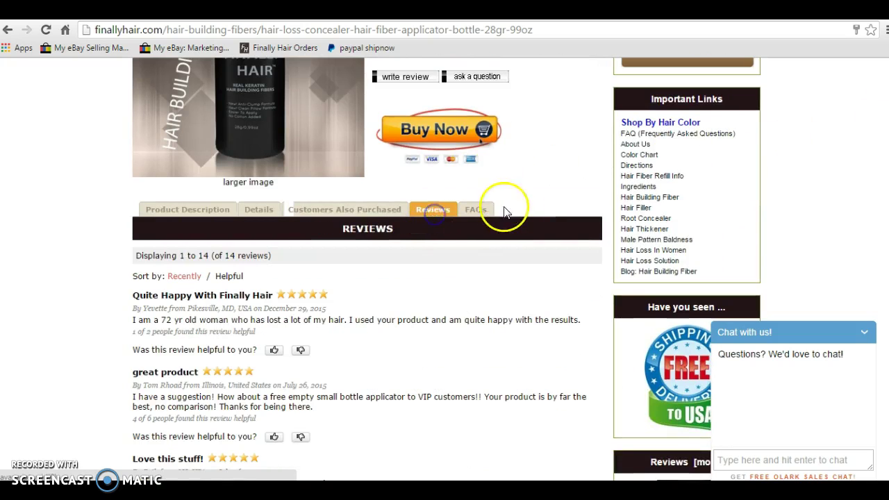
Add 2 Dark Chocolate Brown Hair Loss Concealer bottles to the cart for a $38.58 subtotal.
{"action": "left_click", "coordinate": [433, 132]}
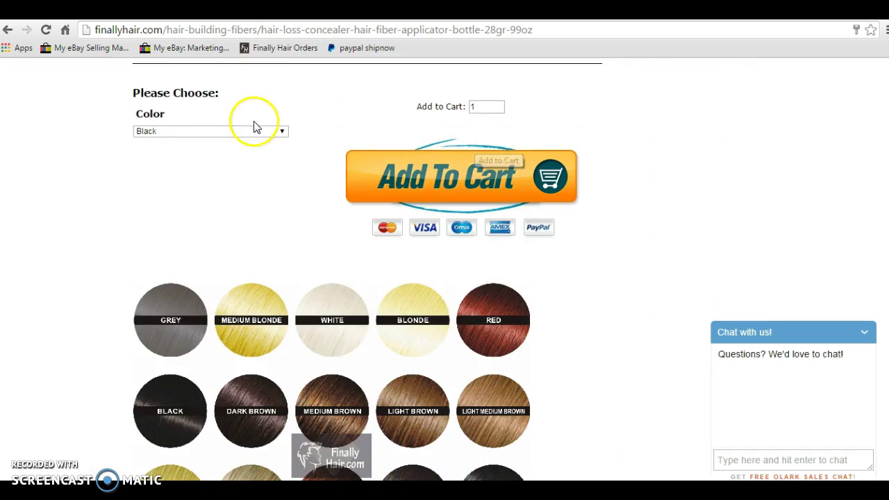
{"action": "left_click", "coordinate": [223, 134]}
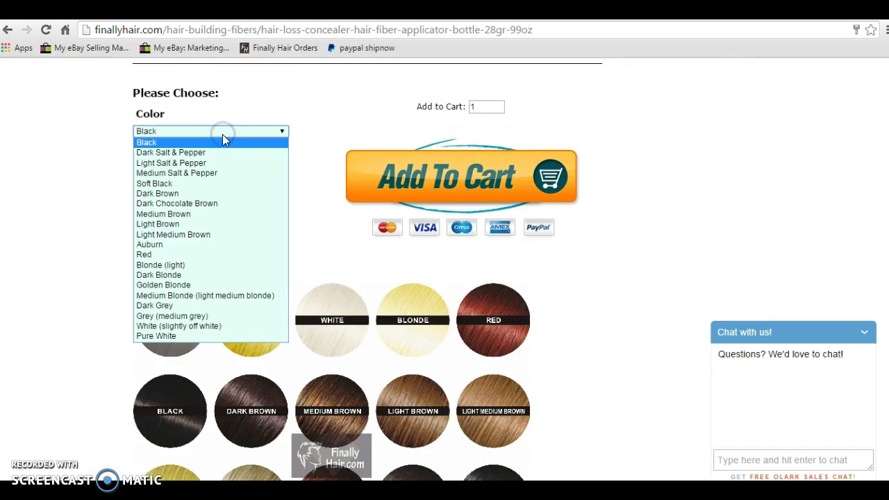
{"action": "left_click", "coordinate": [219, 203]}
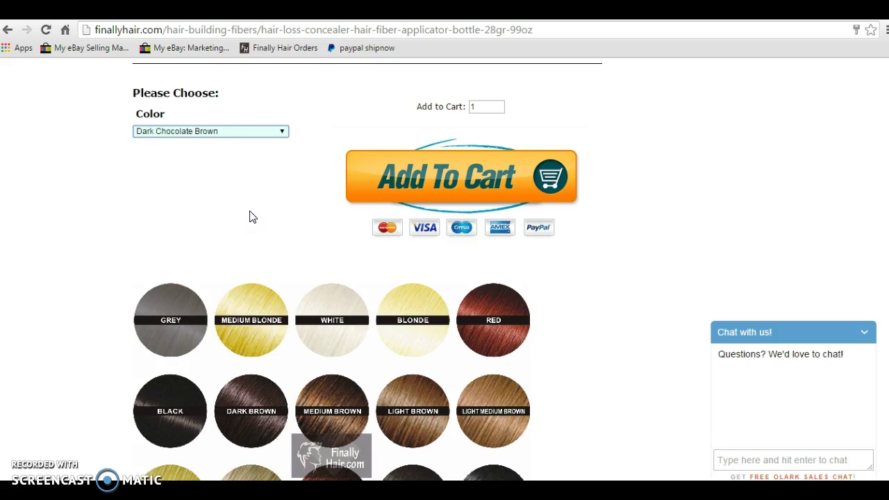
{"action": "left_click", "coordinate": [467, 105]}
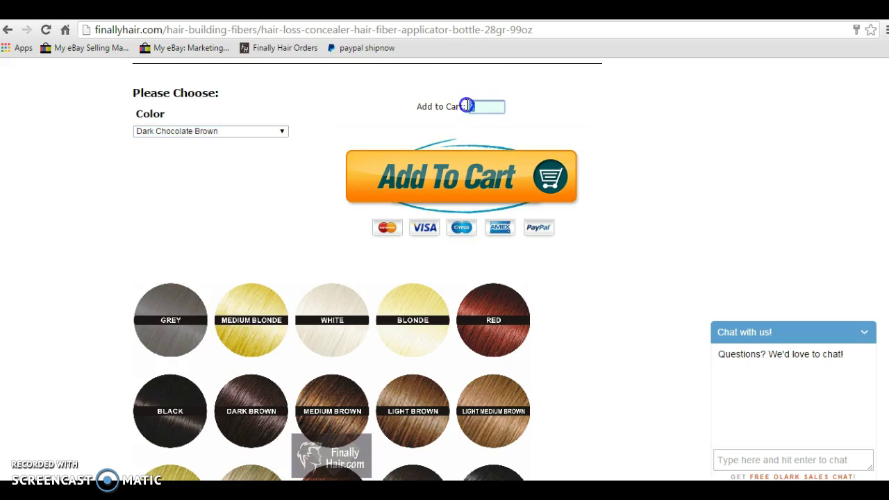
{"action": "type", "text": "2"}
{"action": "left_click", "coordinate": [482, 183]}
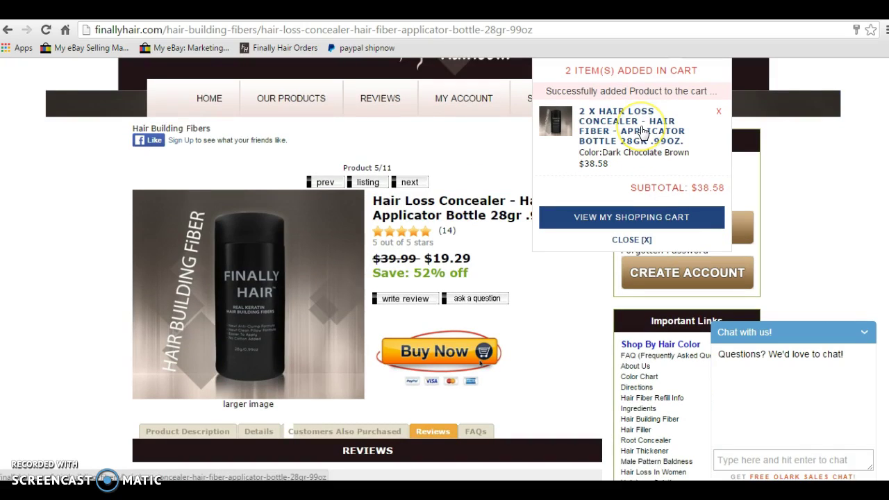
Open the shopping cart page and review the two Dark Chocolate Brown concealer bottles.
{"action": "left_click", "coordinate": [623, 219]}
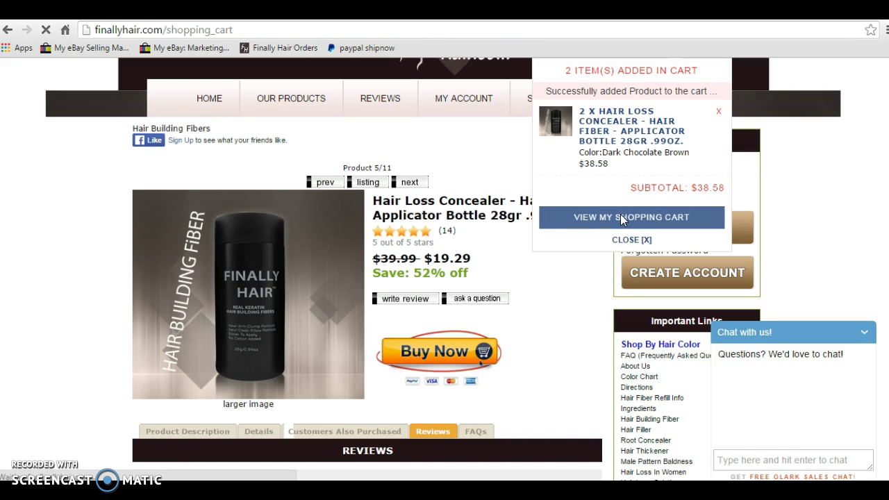
{"action": "scroll", "coordinate": [443, 268], "scroll_direction": "down", "scroll_amount": 3}
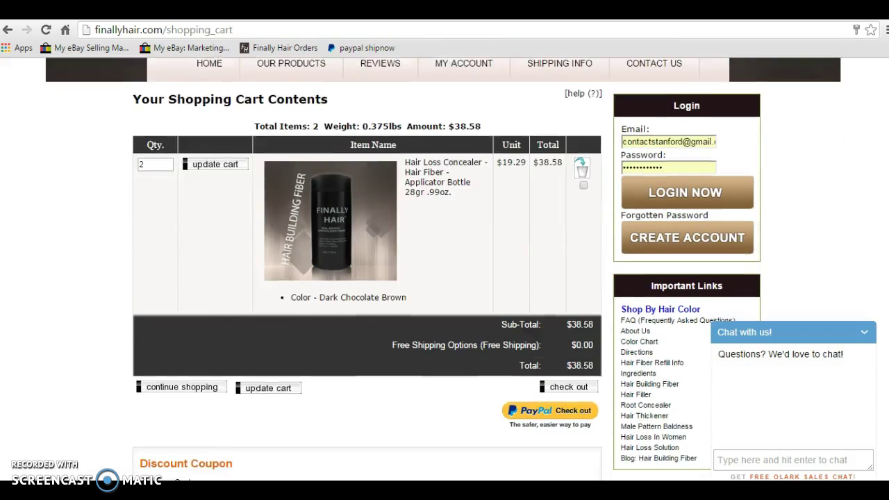
{"action": "scroll", "coordinate": [445, 268], "scroll_direction": "down", "scroll_amount": 1}
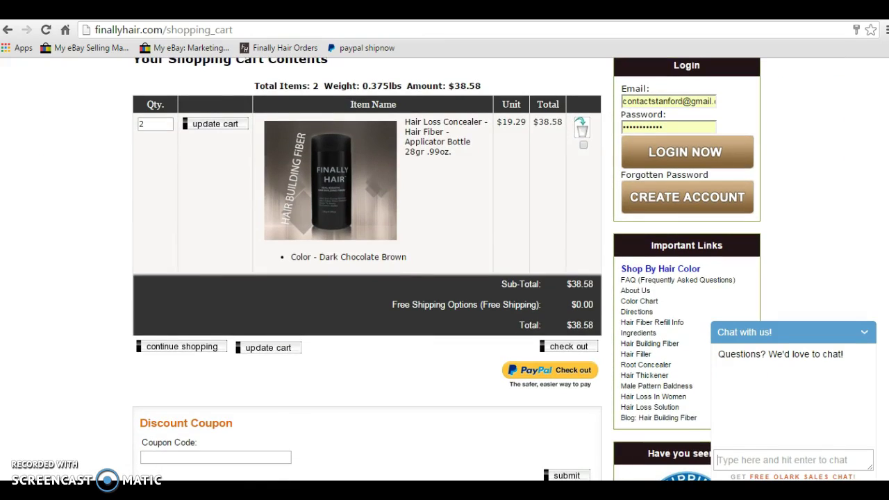
{"action": "scroll", "coordinate": [445, 268], "scroll_direction": "up", "scroll_amount": 4}
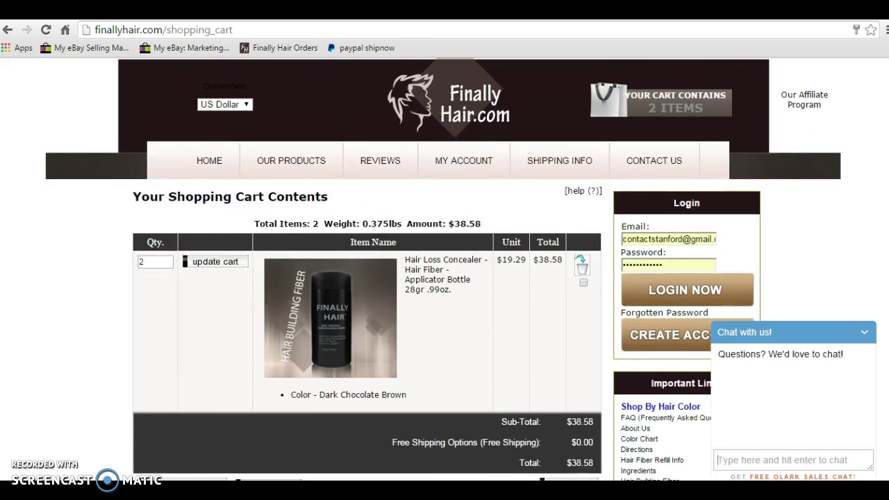
{"action": "scroll", "coordinate": [445, 268], "scroll_direction": "down", "scroll_amount": 8}
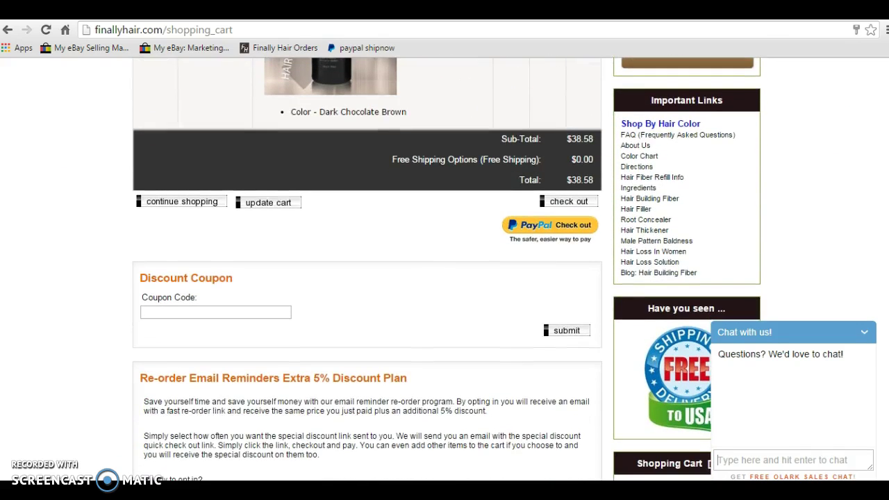
{"action": "scroll", "coordinate": [444, 268], "scroll_direction": "down", "scroll_amount": 3}
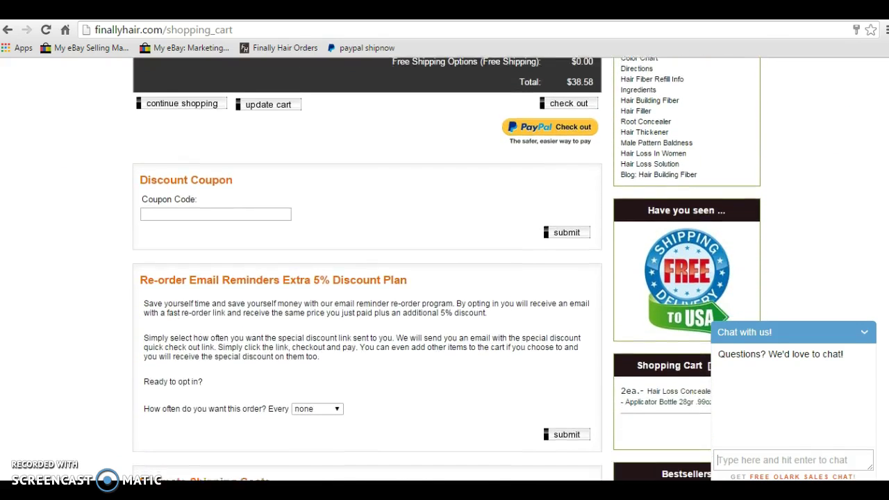
{"action": "scroll", "coordinate": [444, 269], "scroll_direction": "down", "scroll_amount": 2}
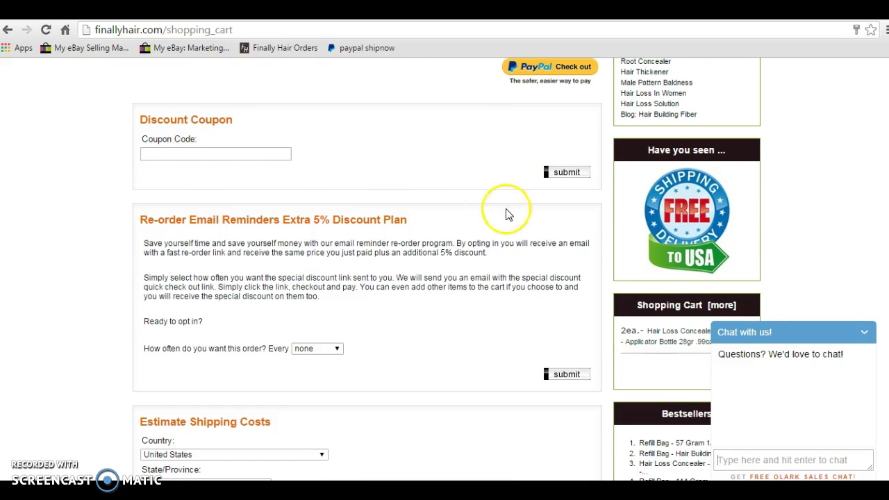
Check the estimated shipping: free $0.00 to the United States, keeping the total at $38.58.
{"action": "left_click", "coordinate": [719, 460]}
{"action": "scroll", "coordinate": [444, 268], "scroll_direction": "down", "scroll_amount": 3}
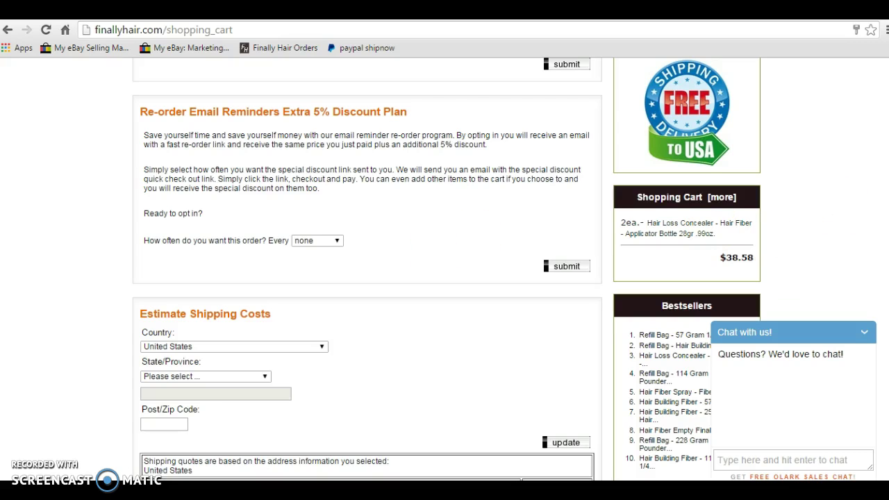
{"action": "scroll", "coordinate": [771, 246], "scroll_direction": "down", "scroll_amount": 3}
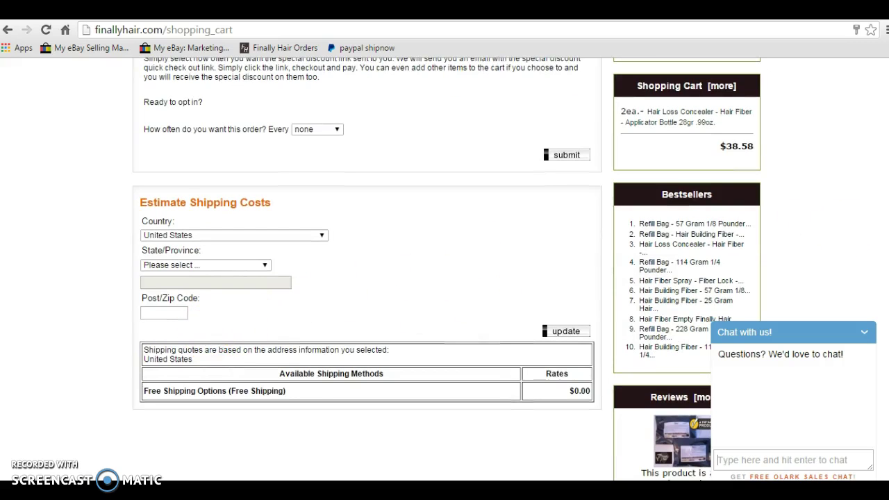
{"action": "scroll", "coordinate": [445, 269], "scroll_direction": "up", "scroll_amount": 10}
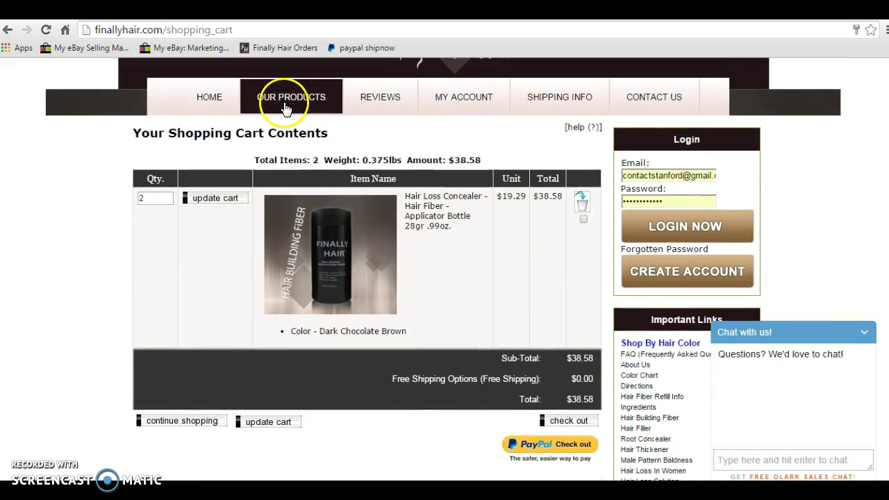
Open the Hair Fiber Spray - Fiber Lock page, priced $12.47 (38% off $19.99).
{"action": "left_click", "coordinate": [285, 110]}
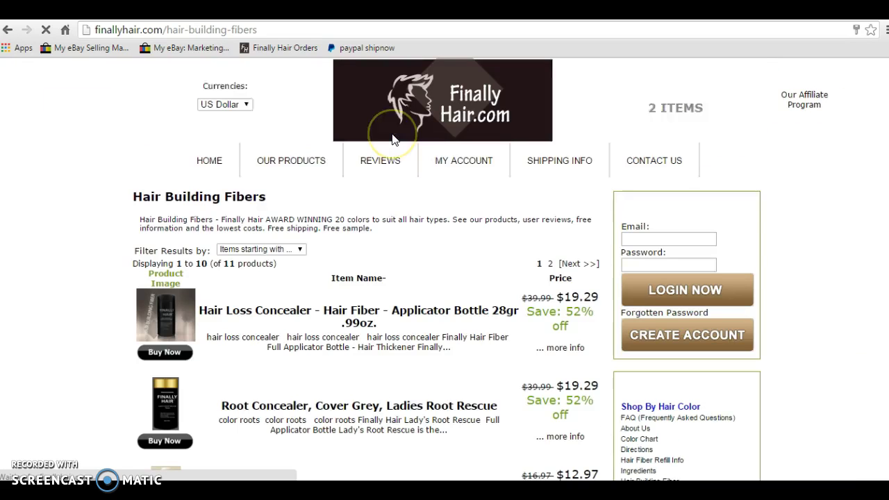
{"action": "left_click", "coordinate": [293, 171]}
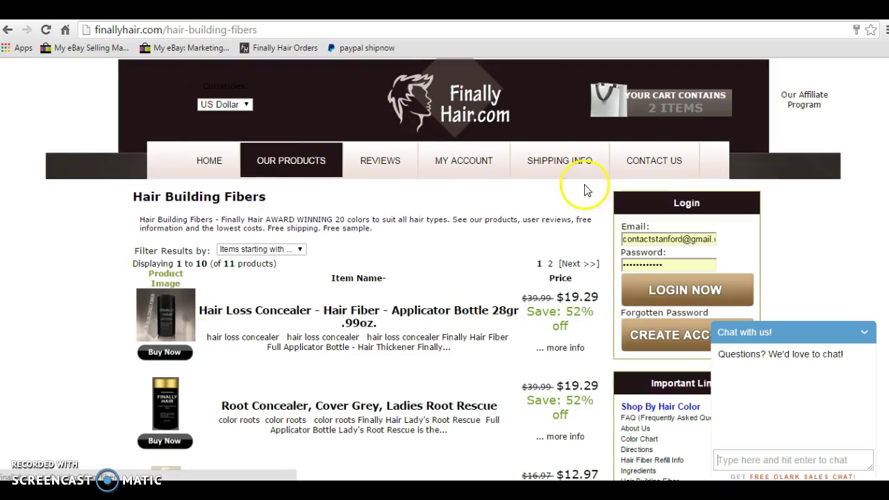
{"action": "scroll", "coordinate": [444, 278], "scroll_direction": "down", "scroll_amount": 3}
{"action": "scroll", "coordinate": [561, 278], "scroll_direction": "down", "scroll_amount": 1}
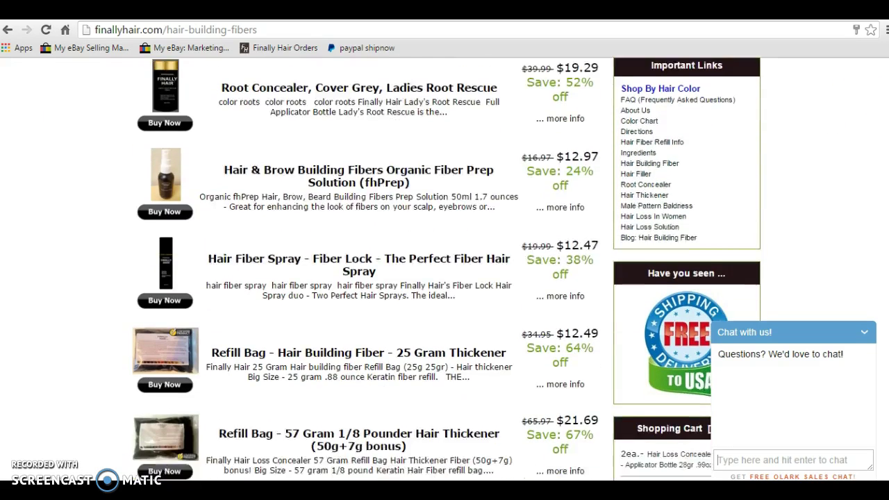
{"action": "left_click", "coordinate": [344, 248]}
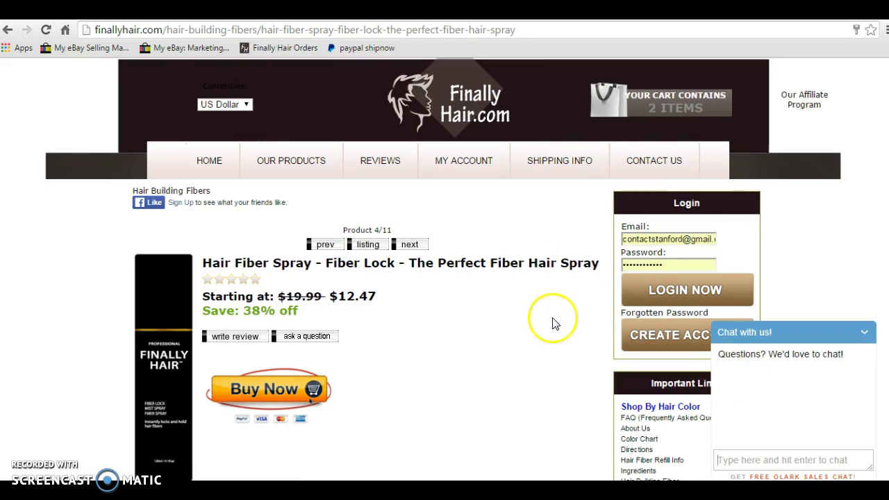
Add one Hair Fiber Spray with One Of Each (1 strong + 1 medium) strength to the cart.
{"action": "left_click", "coordinate": [258, 393]}
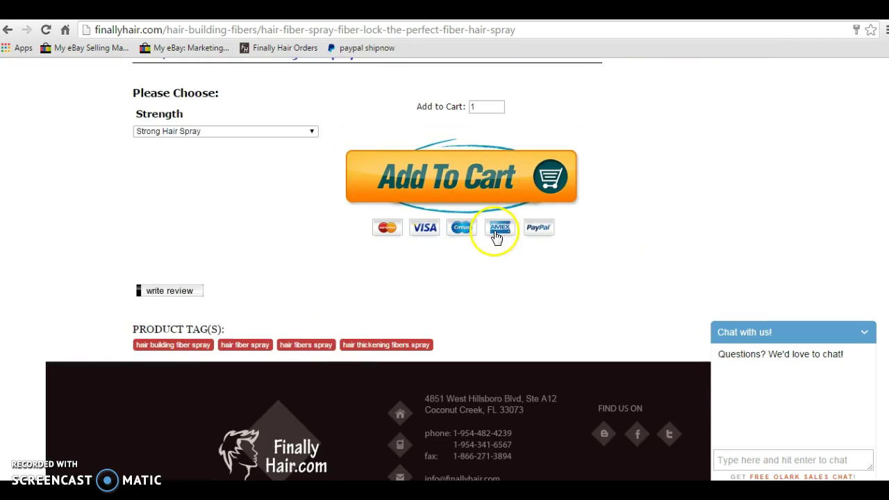
{"action": "left_click", "coordinate": [266, 132]}
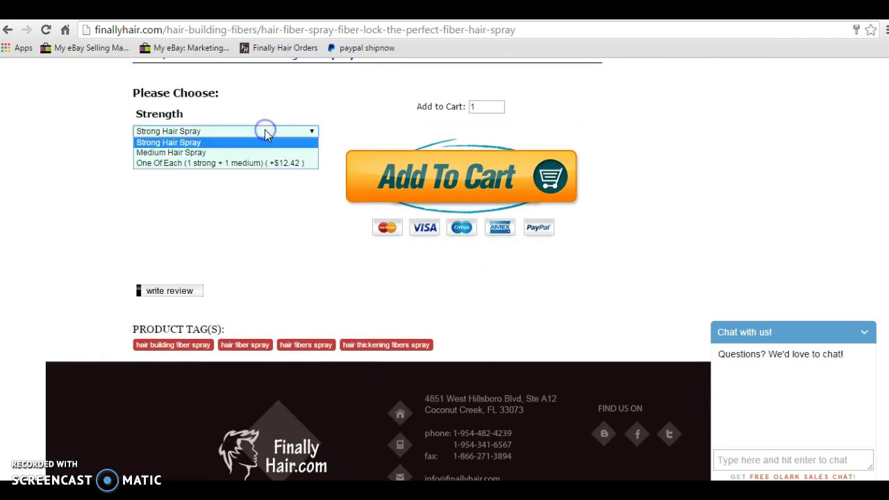
{"action": "left_click", "coordinate": [261, 165]}
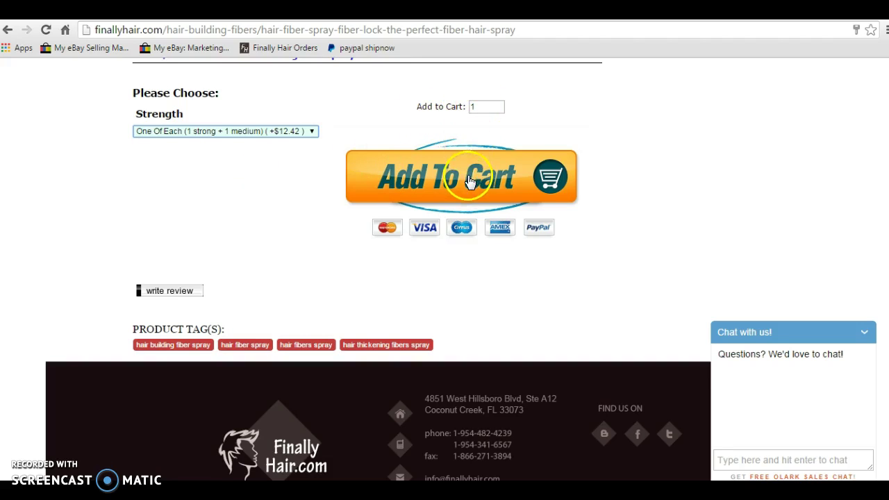
{"action": "left_click", "coordinate": [458, 172]}
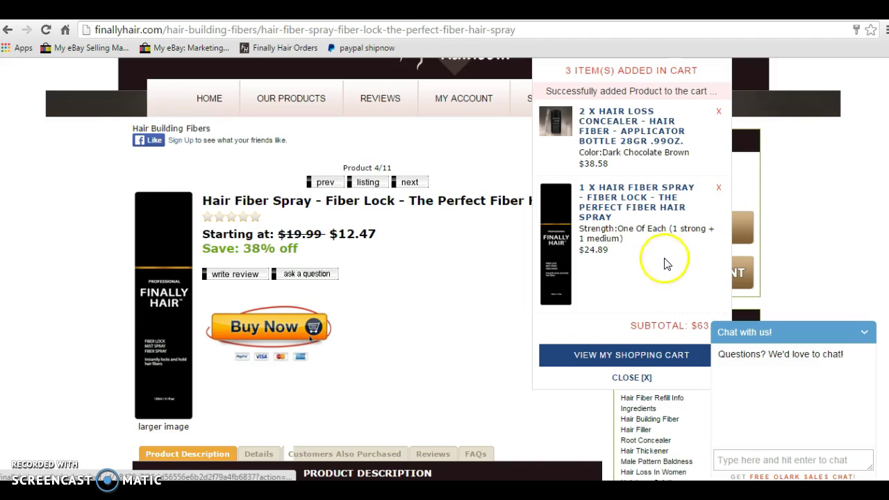
Review the three-item cart totalling $63.47 and proceed to Checkout Step 1/2.
{"action": "left_click", "coordinate": [616, 360]}
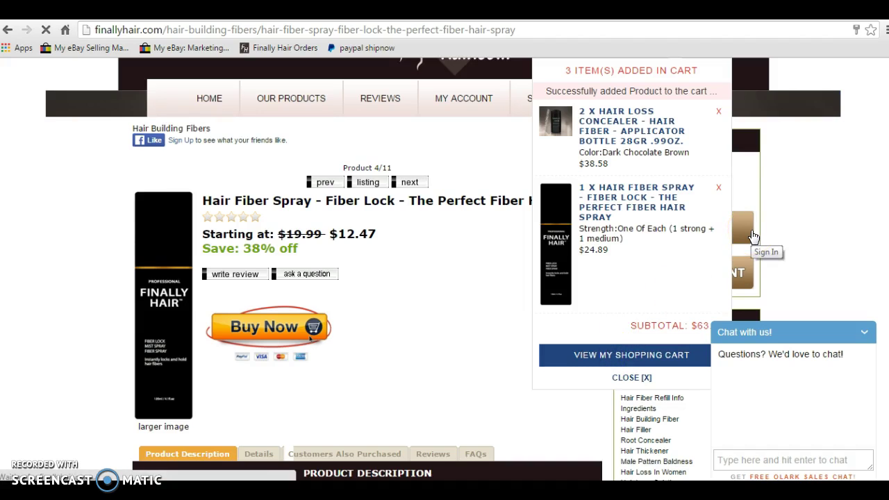
{"action": "scroll", "coordinate": [754, 237], "scroll_direction": "down", "scroll_amount": 3}
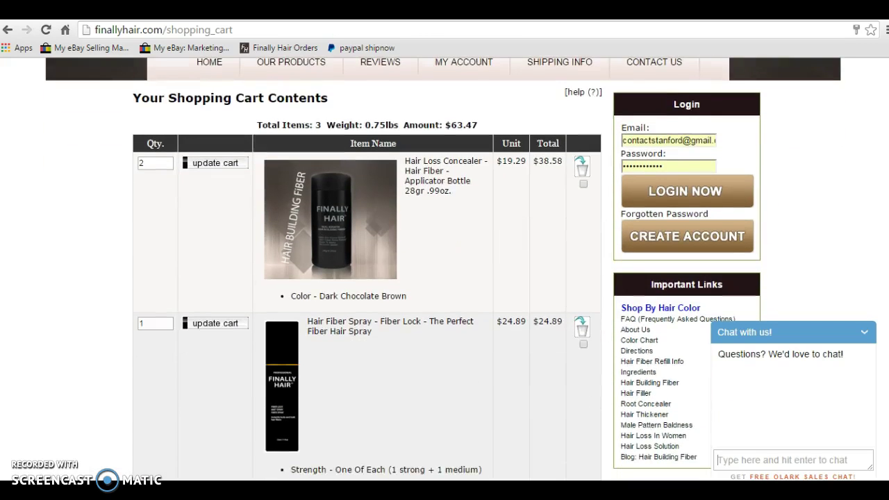
{"action": "scroll", "coordinate": [605, 361], "scroll_direction": "down", "scroll_amount": 4}
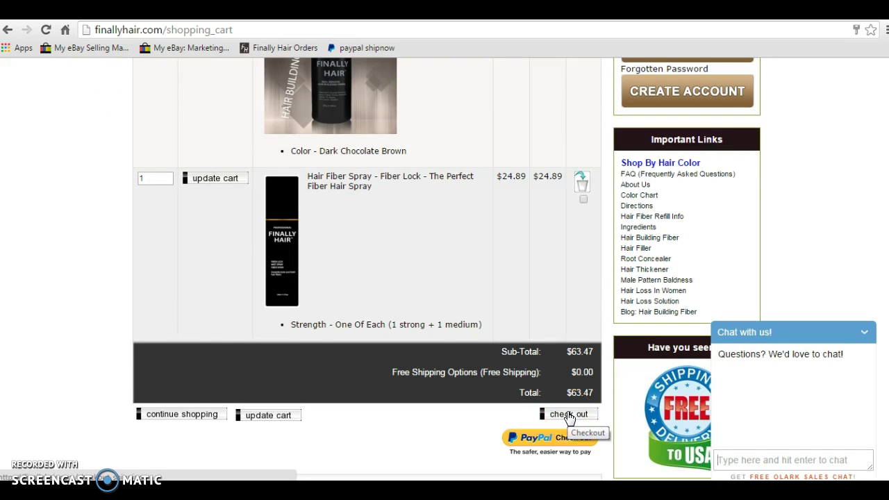
{"action": "left_click", "coordinate": [559, 439]}
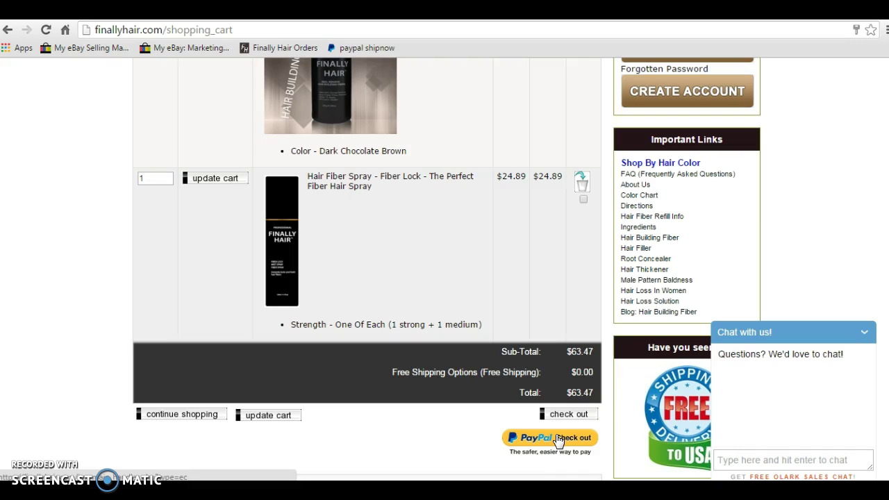
{"action": "left_click", "coordinate": [569, 415]}
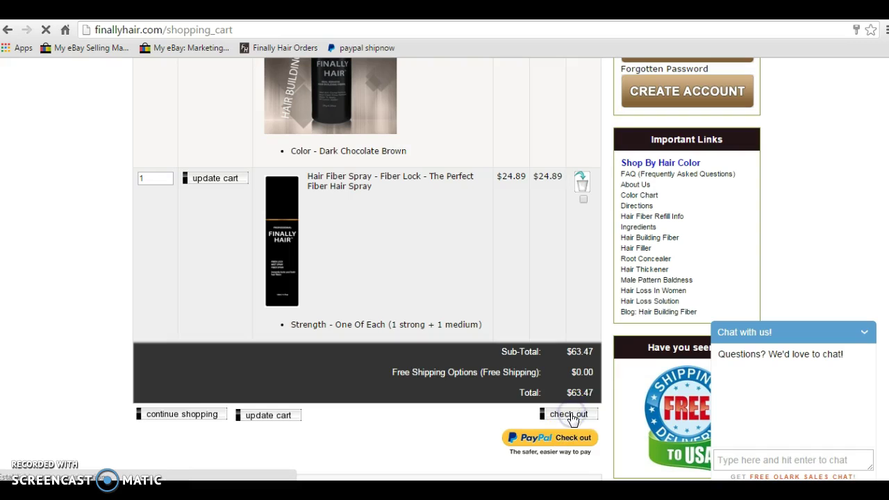
{"action": "left_click", "coordinate": [818, 270]}
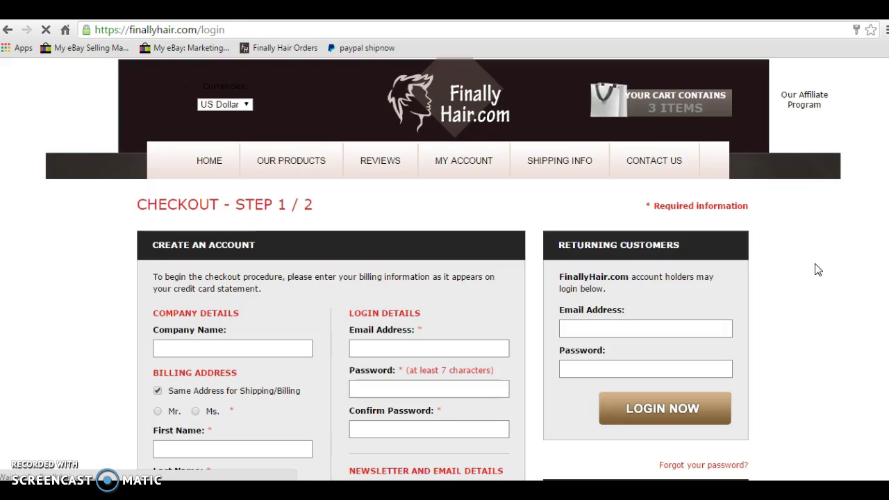
Go through the completed Create An Account form and submit it, reaching Checkout Step 2/3.
{"action": "scroll", "coordinate": [444, 268], "scroll_direction": "down", "scroll_amount": 2}
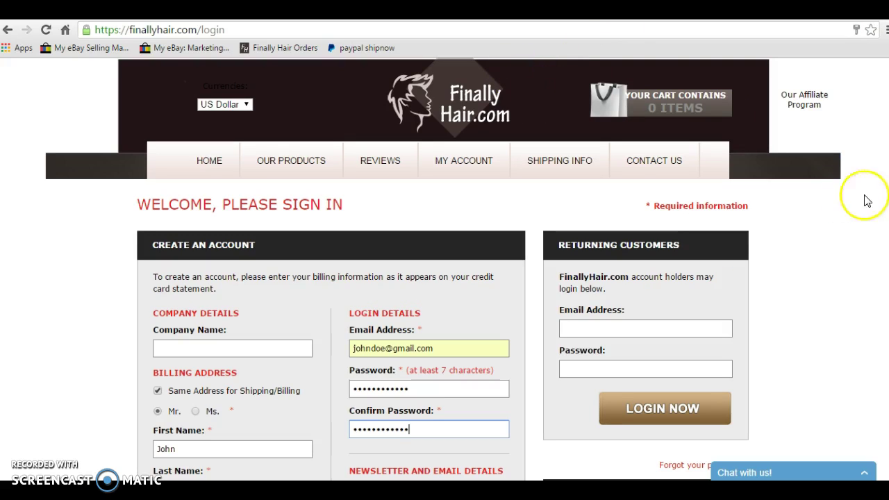
{"action": "scroll", "coordinate": [445, 278], "scroll_direction": "down", "scroll_amount": 3}
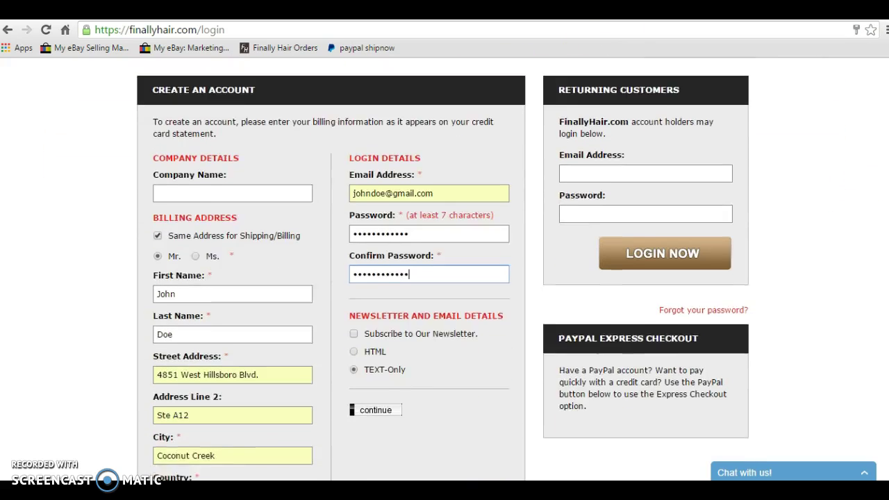
{"action": "scroll", "coordinate": [445, 278], "scroll_direction": "down", "scroll_amount": 2}
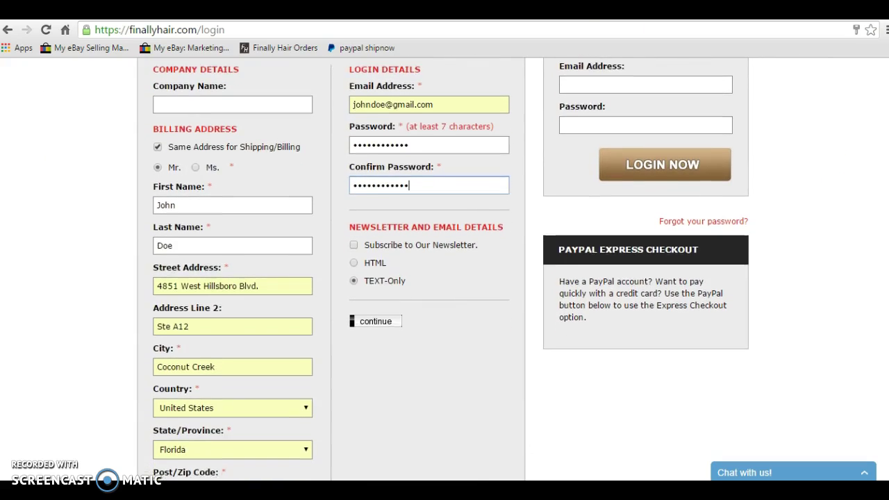
{"action": "scroll", "coordinate": [444, 278], "scroll_direction": "down", "scroll_amount": 3}
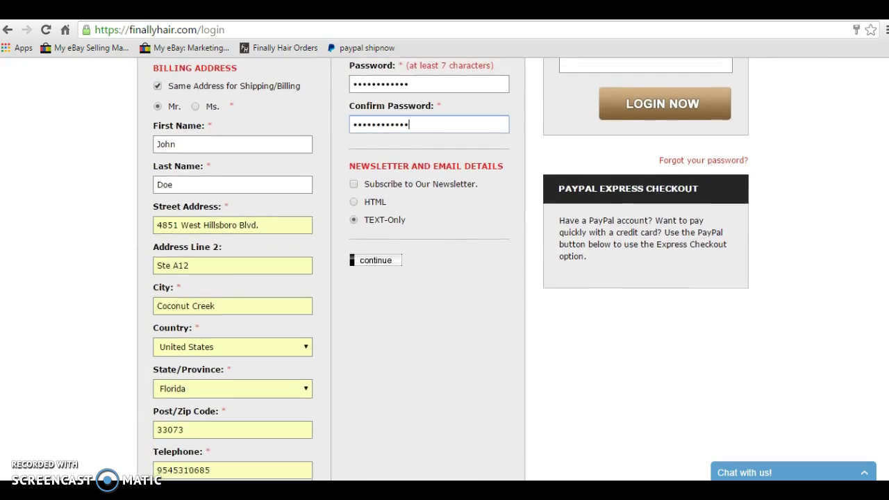
{"action": "scroll", "coordinate": [444, 278], "scroll_direction": "up", "scroll_amount": 3}
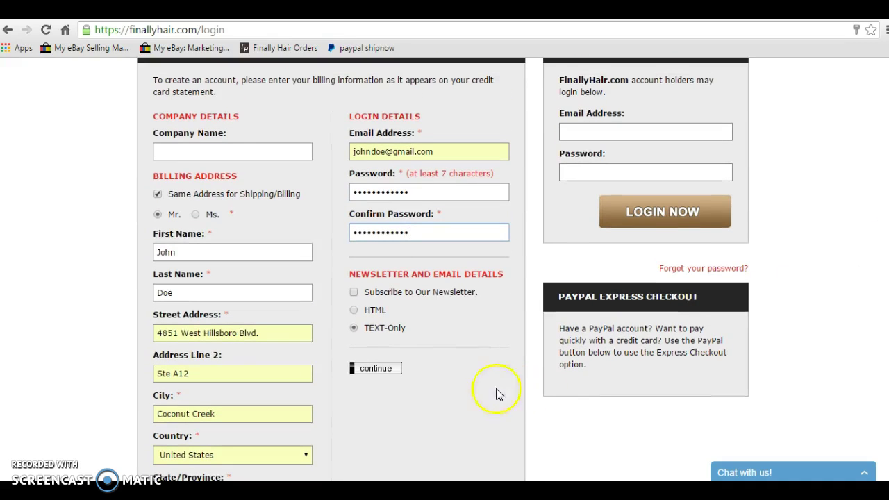
{"action": "left_click", "coordinate": [377, 370]}
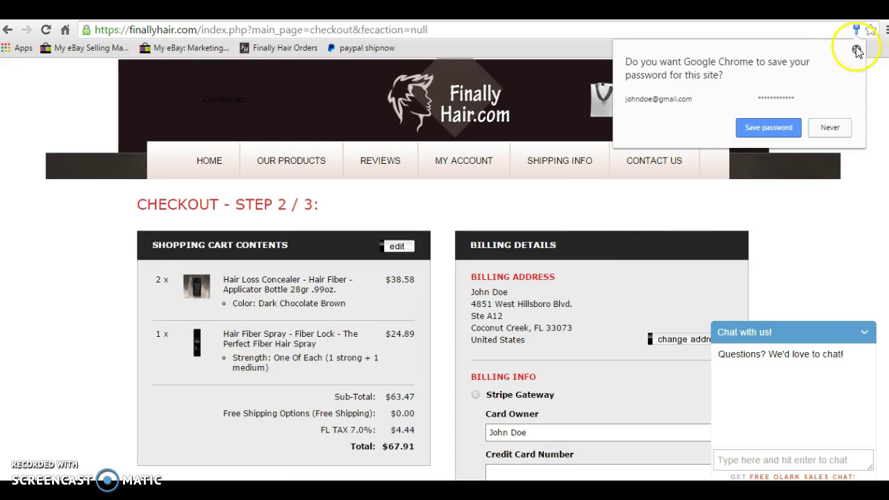
Dismiss the browser's save-password prompt on Checkout Step 2/3.
{"action": "left_click", "coordinate": [830, 128]}
{"action": "scroll", "coordinate": [445, 278], "scroll_direction": "down", "scroll_amount": 2}
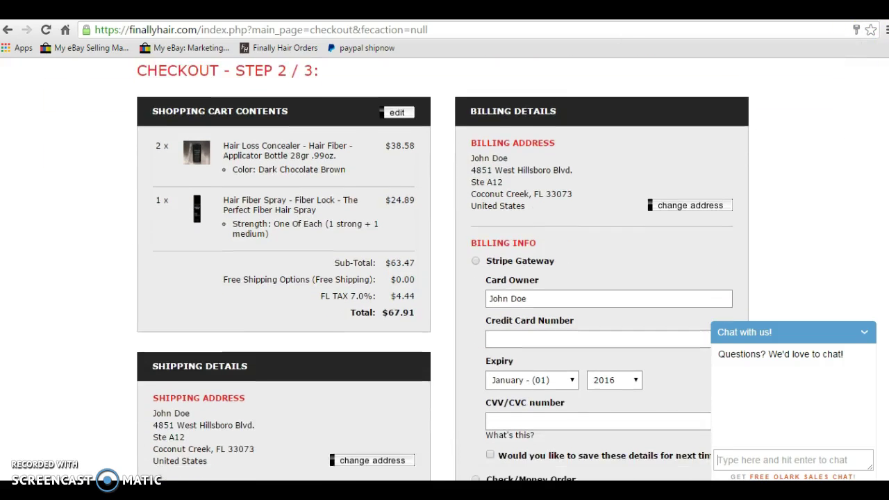
{"action": "scroll", "coordinate": [868, 174], "scroll_direction": "down", "scroll_amount": 2}
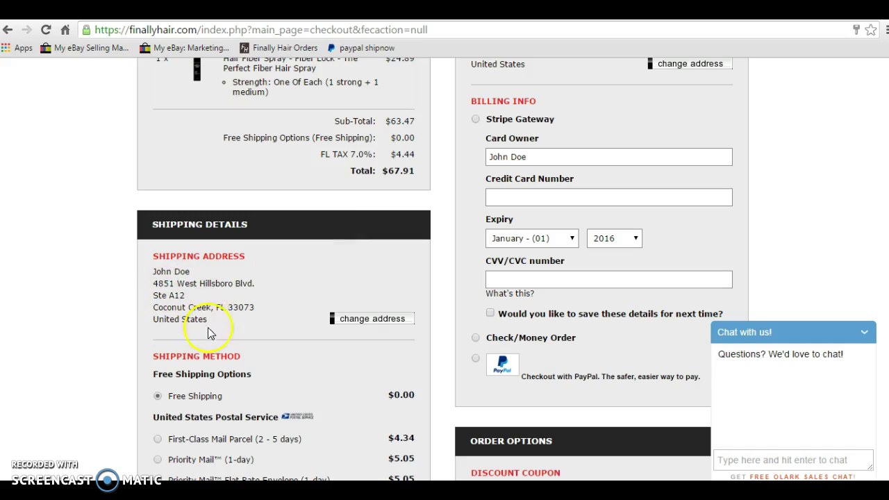
{"action": "scroll", "coordinate": [445, 278], "scroll_direction": "down", "scroll_amount": 3}
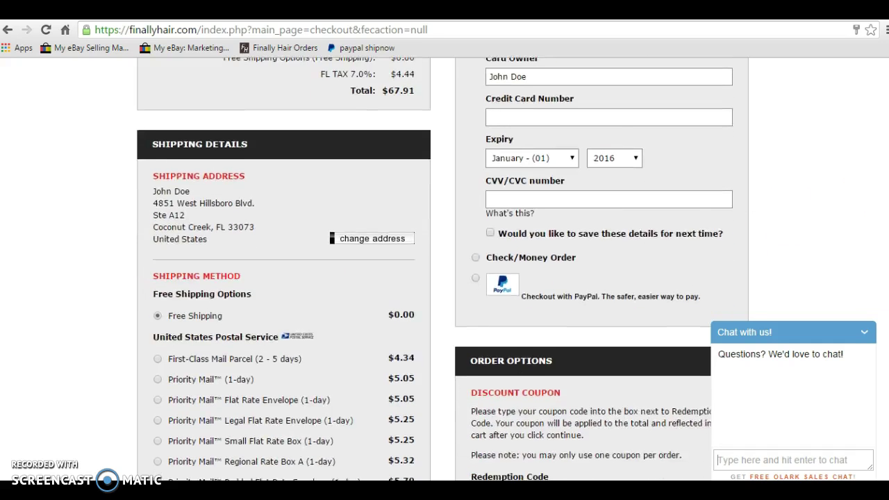
{"action": "scroll", "coordinate": [445, 278], "scroll_direction": "down", "scroll_amount": 1}
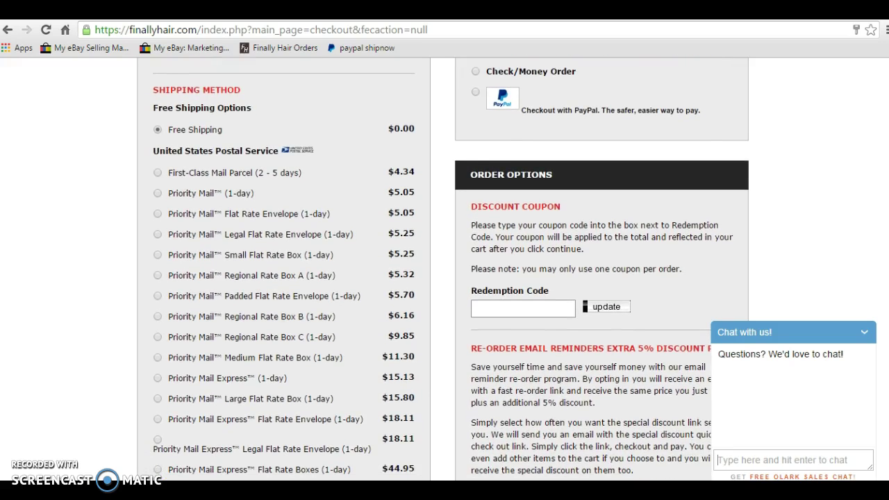
{"action": "scroll", "coordinate": [445, 278], "scroll_direction": "down", "scroll_amount": 1}
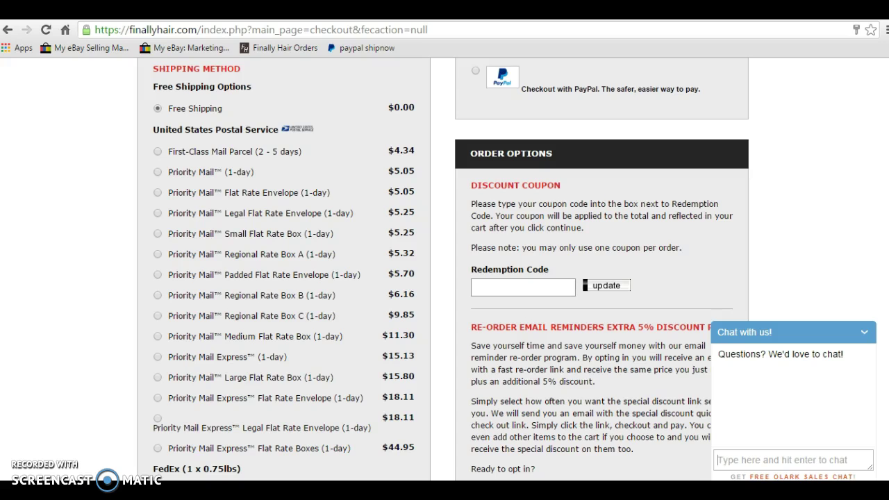
{"action": "scroll", "coordinate": [444, 278], "scroll_direction": "up", "scroll_amount": 2}
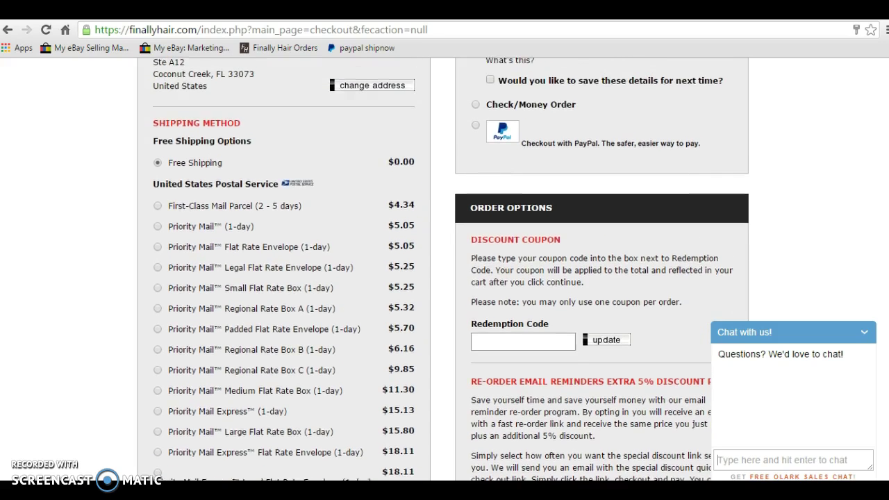
{"action": "scroll", "coordinate": [445, 278], "scroll_direction": "up", "scroll_amount": 3}
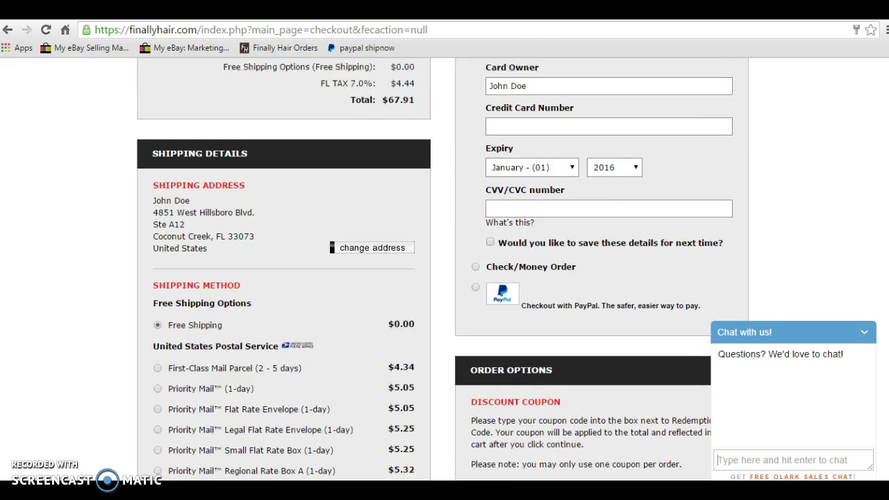
{"action": "scroll", "coordinate": [445, 312], "scroll_direction": "up", "scroll_amount": 1}
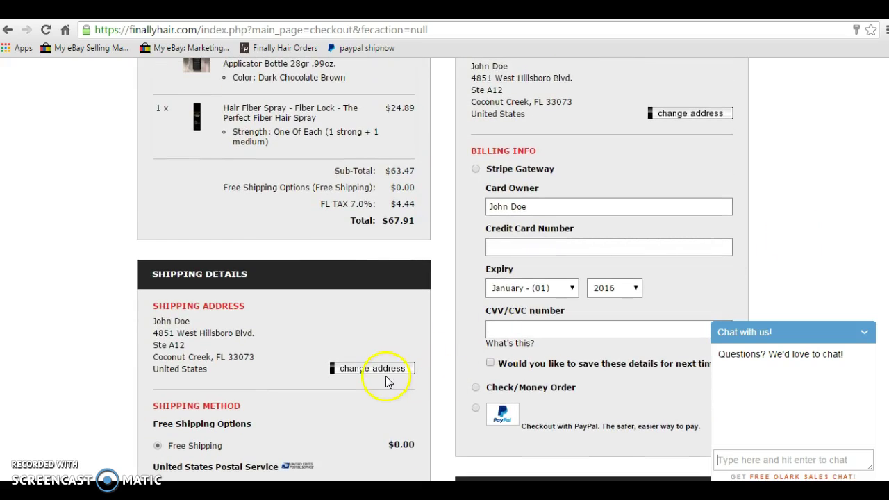
{"action": "left_click", "coordinate": [663, 331]}
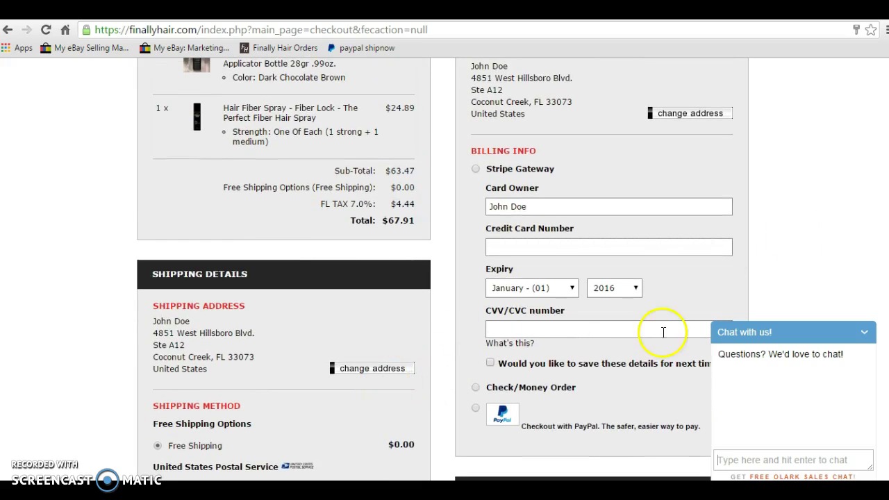
{"action": "scroll", "coordinate": [444, 278], "scroll_direction": "up", "scroll_amount": 1}
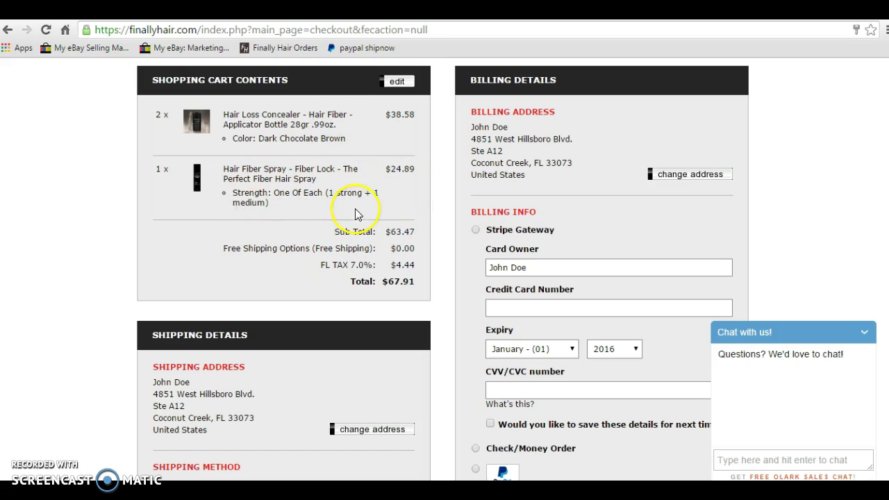
{"action": "scroll", "coordinate": [443, 268], "scroll_direction": "down", "scroll_amount": 5}
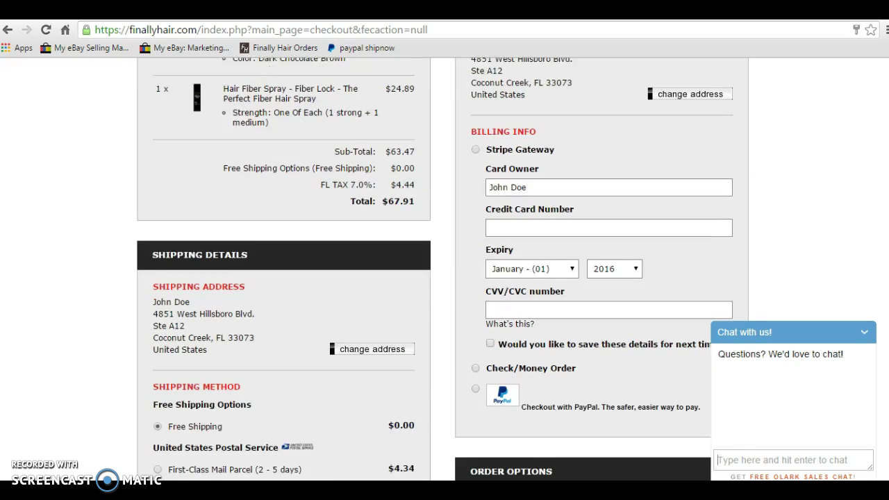
{"action": "scroll", "coordinate": [443, 268], "scroll_direction": "down", "scroll_amount": 2}
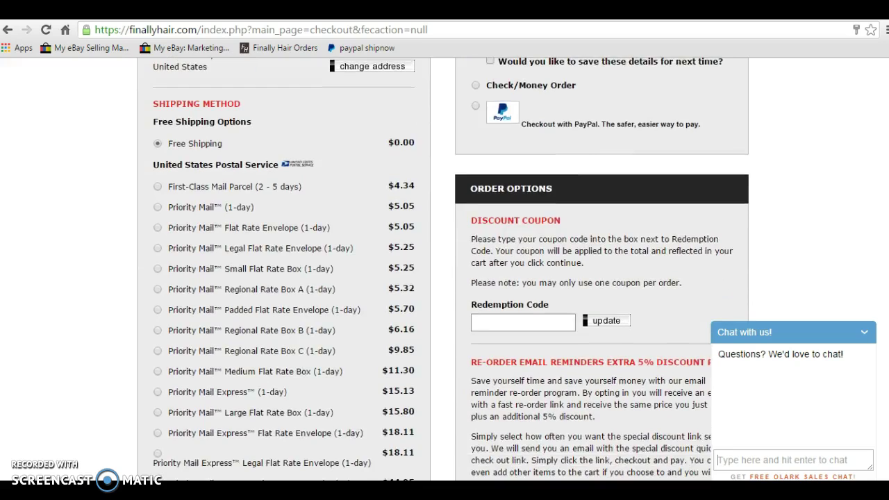
{"action": "scroll", "coordinate": [445, 268], "scroll_direction": "down", "scroll_amount": 2}
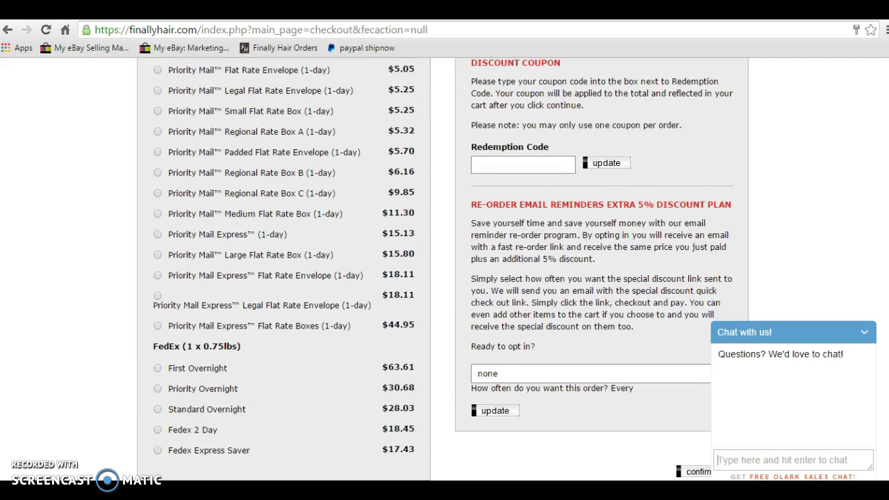
{"action": "scroll", "coordinate": [445, 269], "scroll_direction": "up", "scroll_amount": 3}
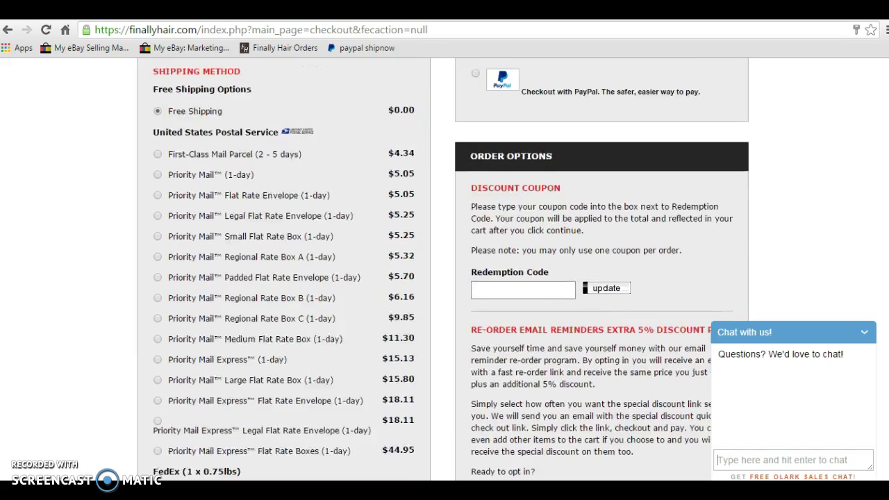
{"action": "scroll", "coordinate": [444, 269], "scroll_direction": "up", "scroll_amount": 3}
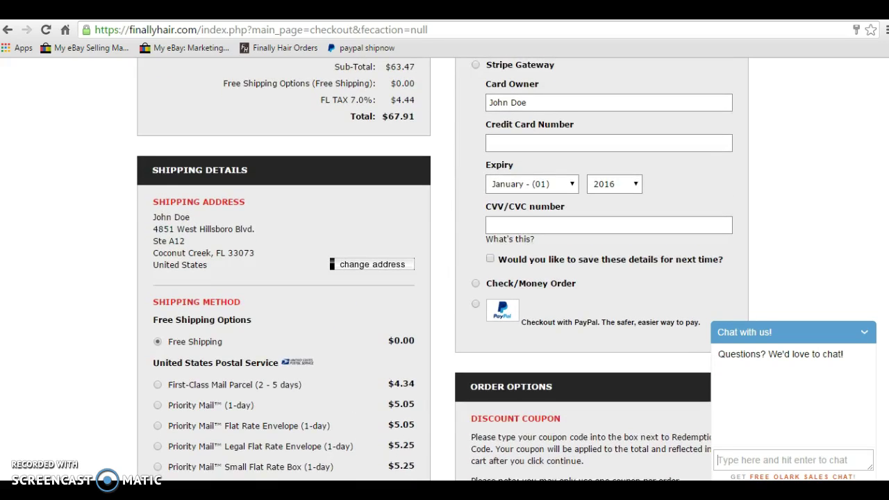
Select Stripe Gateway card payment and focus the Credit Card Number field.
{"action": "scroll", "coordinate": [445, 269], "scroll_direction": "up", "scroll_amount": 1}
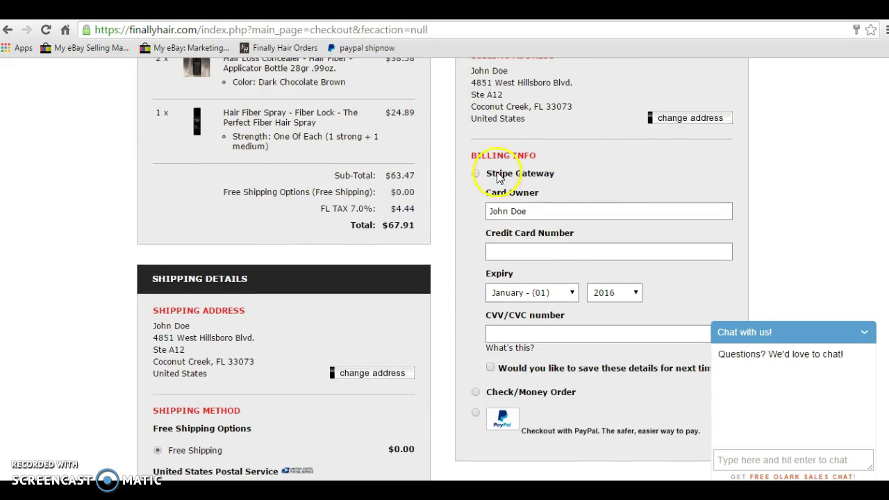
{"action": "left_click", "coordinate": [475, 173]}
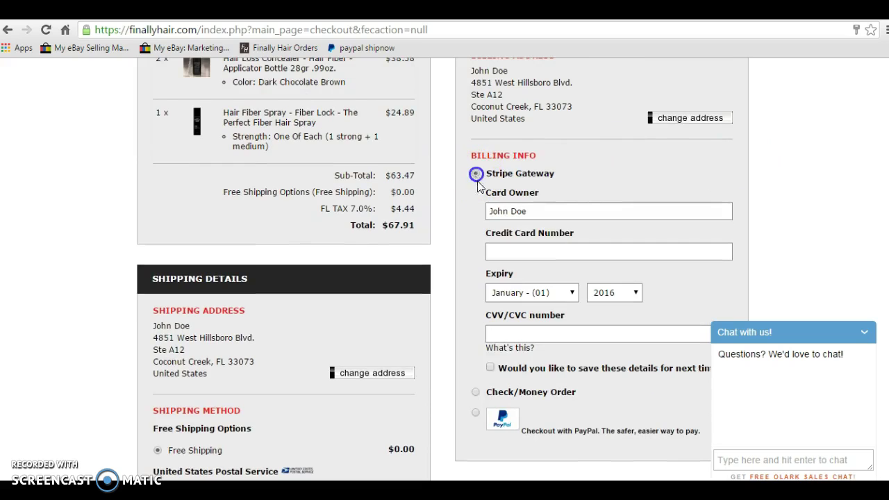
{"action": "left_click", "coordinate": [500, 252]}
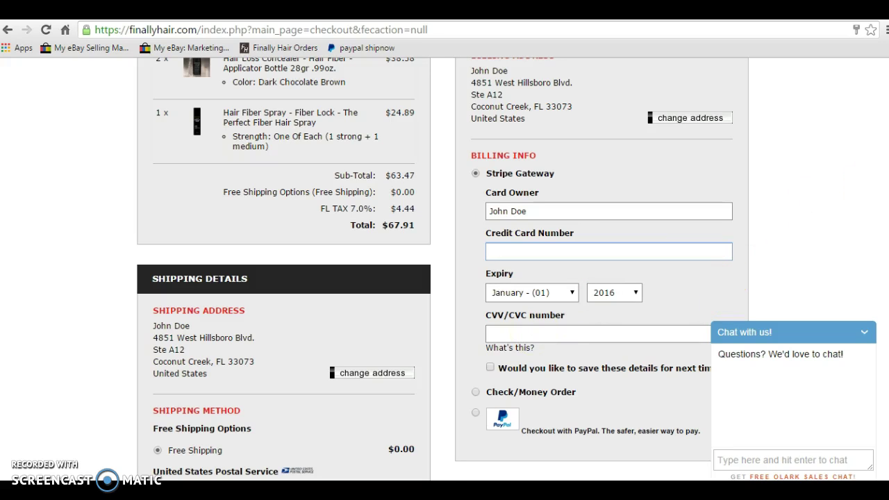
{"action": "scroll", "coordinate": [598, 278], "scroll_direction": "down", "scroll_amount": 3}
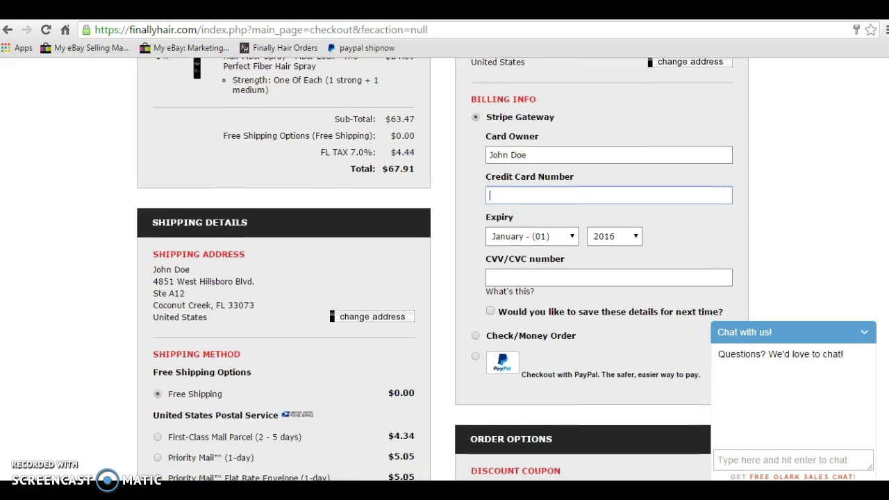
{"action": "scroll", "coordinate": [444, 278], "scroll_direction": "down", "scroll_amount": 4}
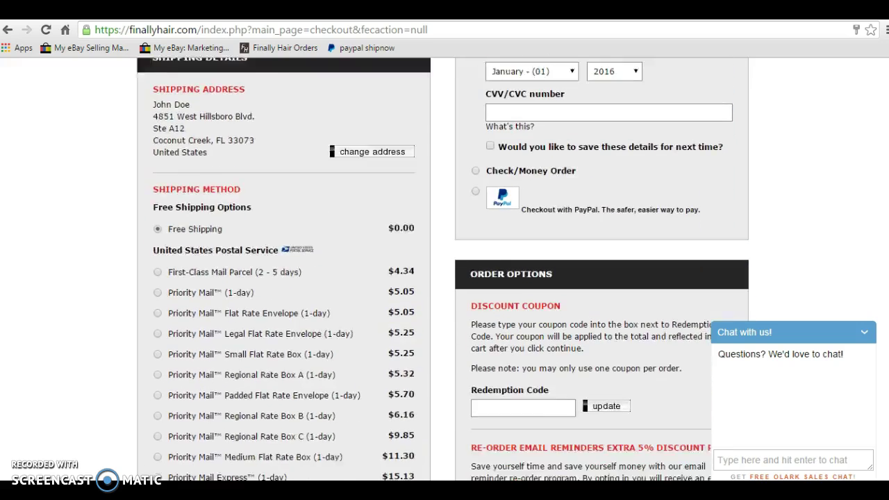
{"action": "scroll", "coordinate": [597, 278], "scroll_direction": "down", "scroll_amount": 5}
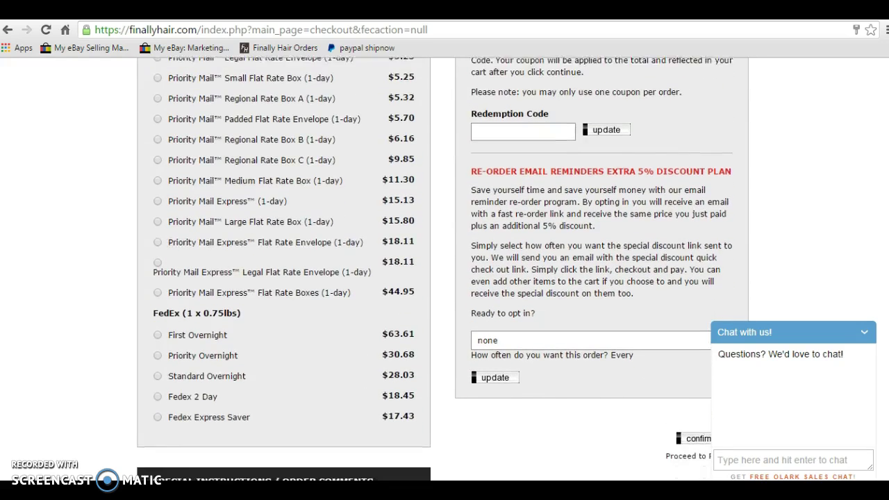
Collapse the live chat widget so the Confirm Order area is uncovered.
{"action": "left_click", "coordinate": [874, 333]}
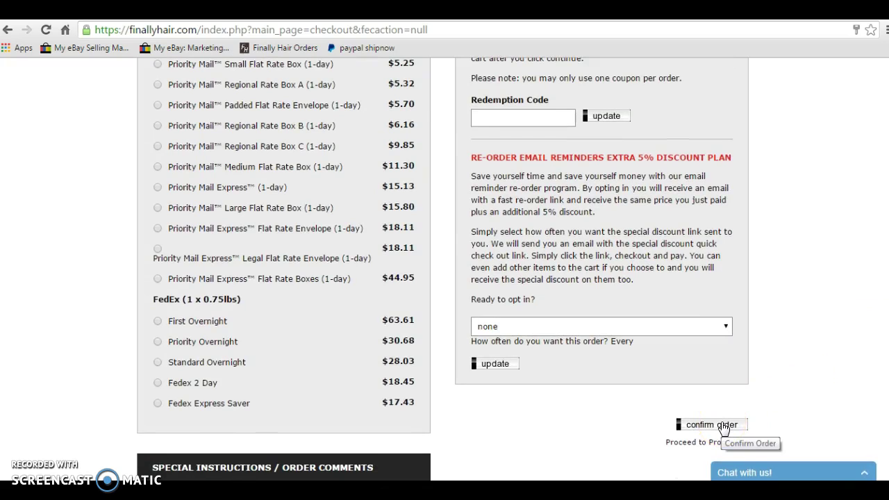
{"action": "left_click", "coordinate": [794, 400]}
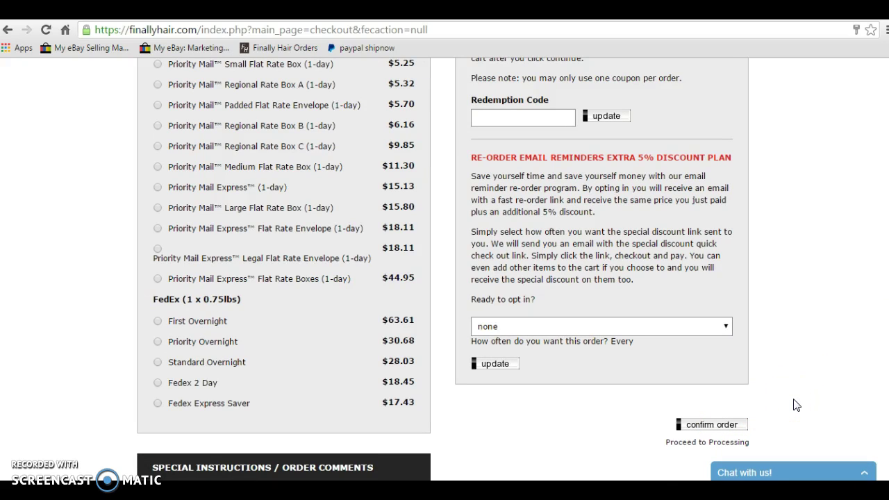